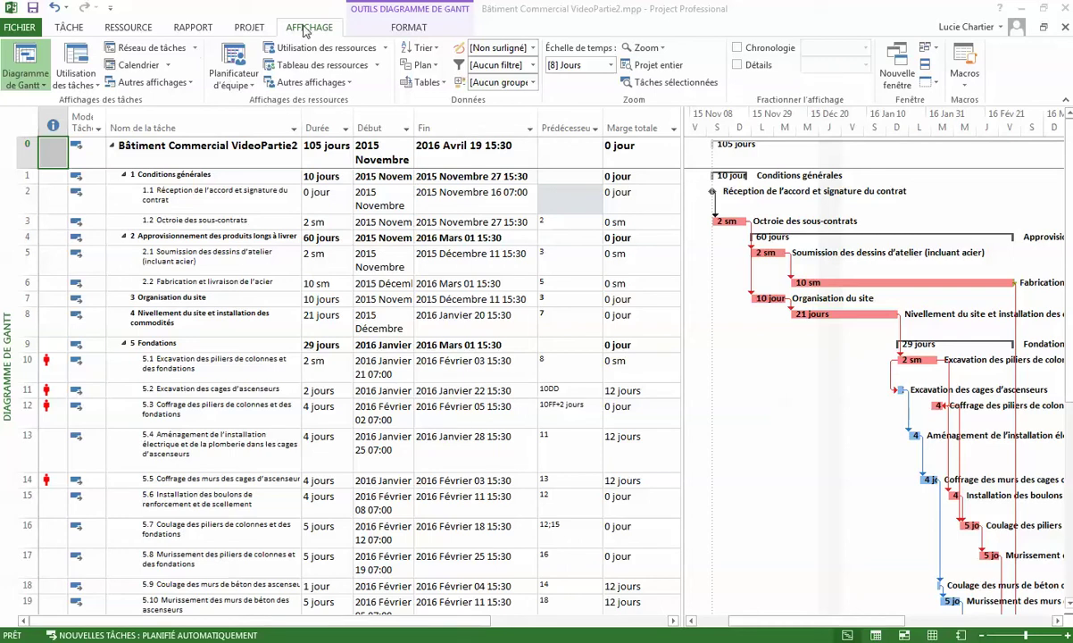
In the resource sheet, set the maximum capacity of E.G. Équipe d'ouvrier to 400%
left_click(305, 30)
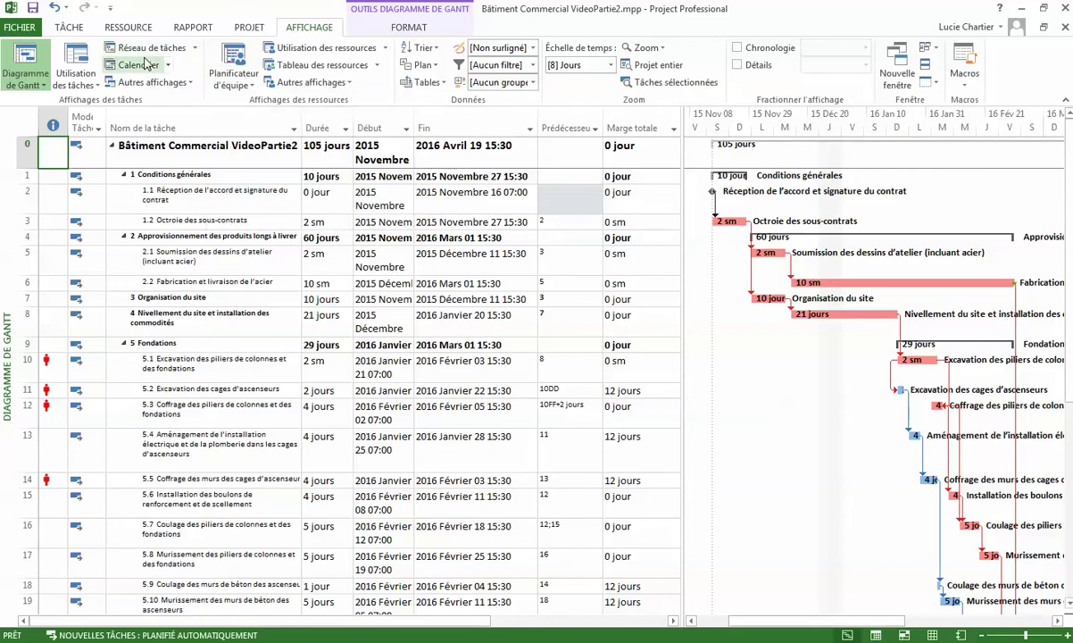
left_click(322, 72)
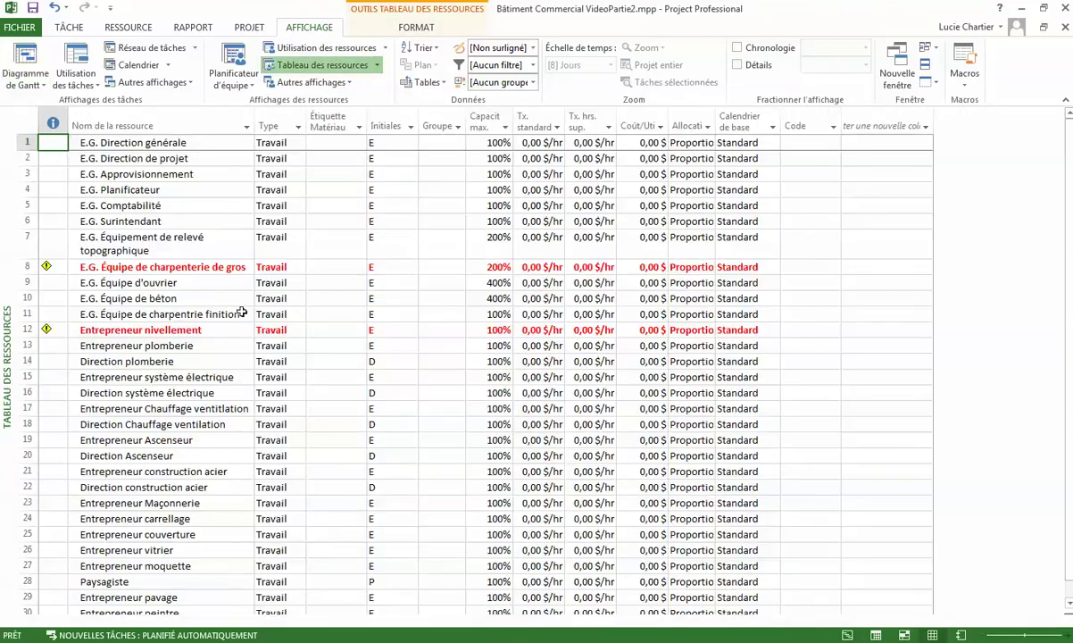
scroll(221, 450, "down", 2)
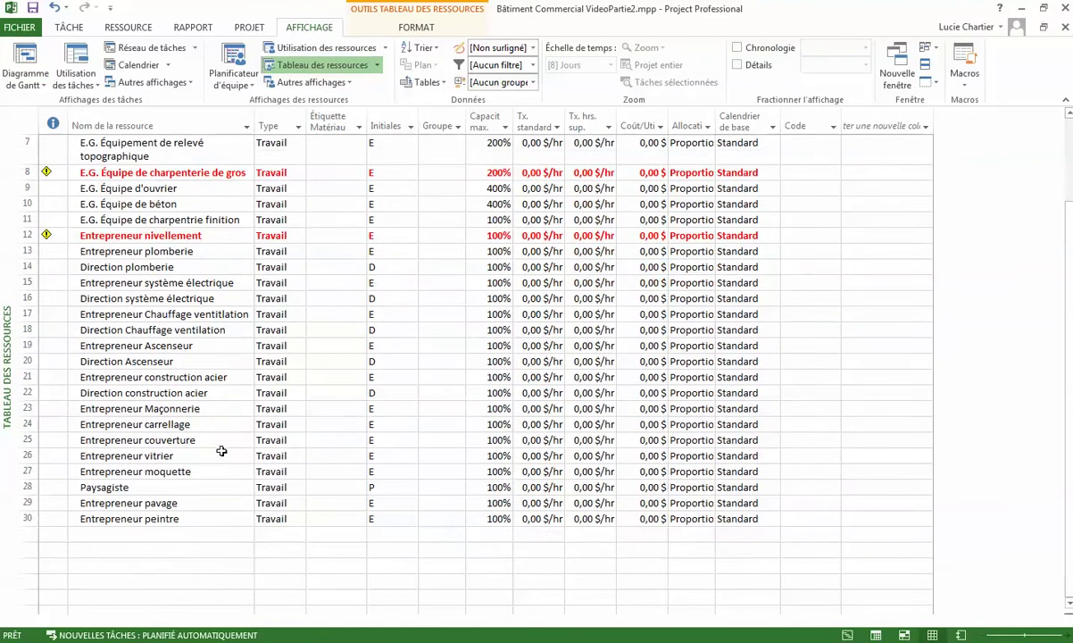
scroll(220, 449, "up", 2)
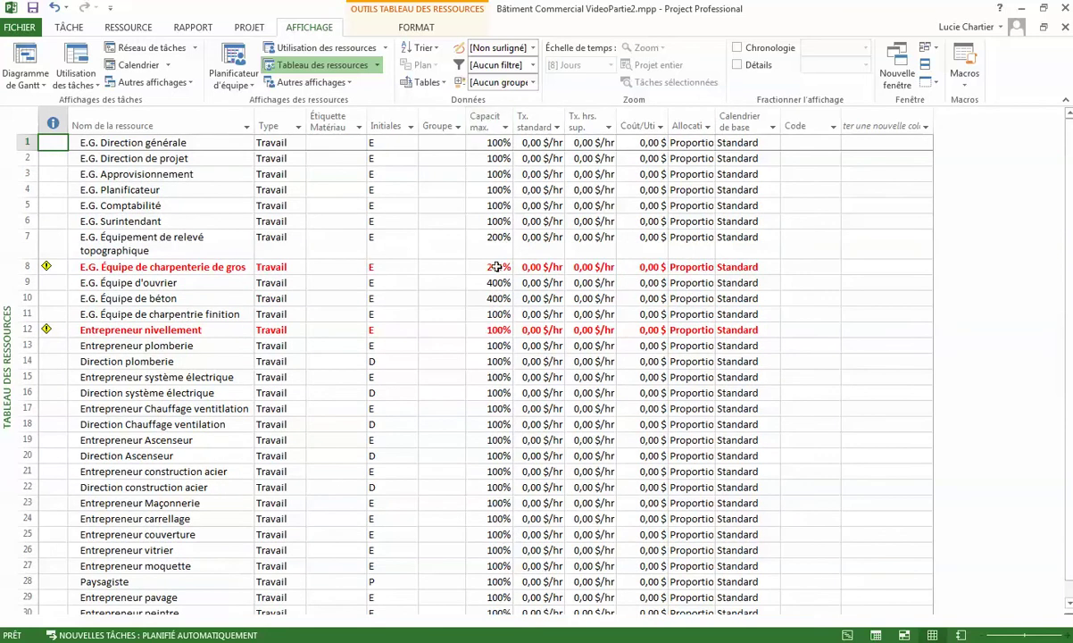
left_click(496, 266)
left_click(493, 281)
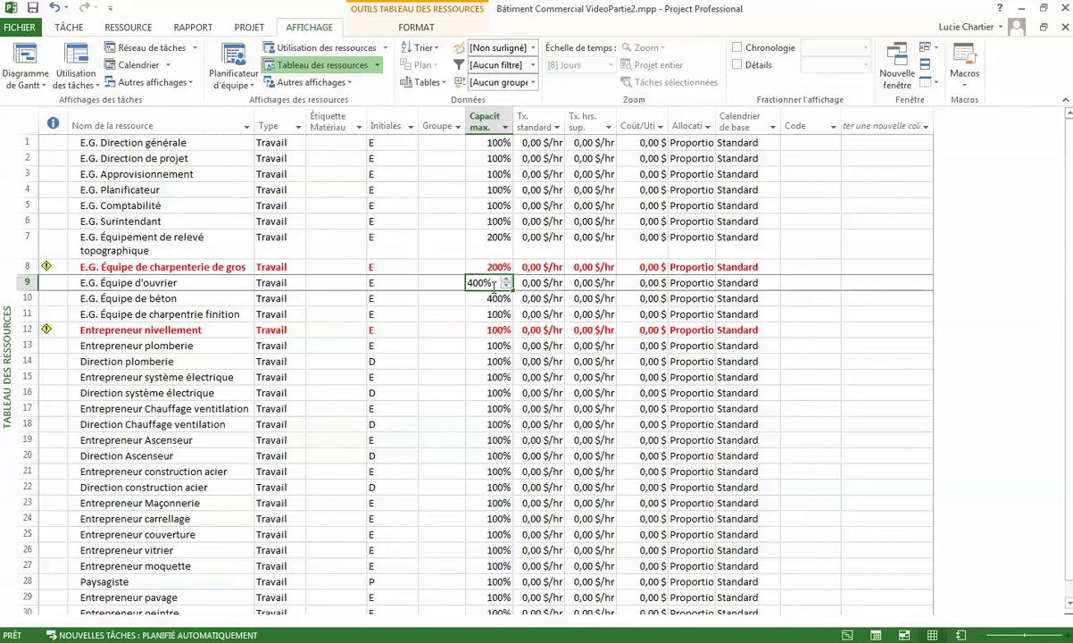
type("400")
key("Return")
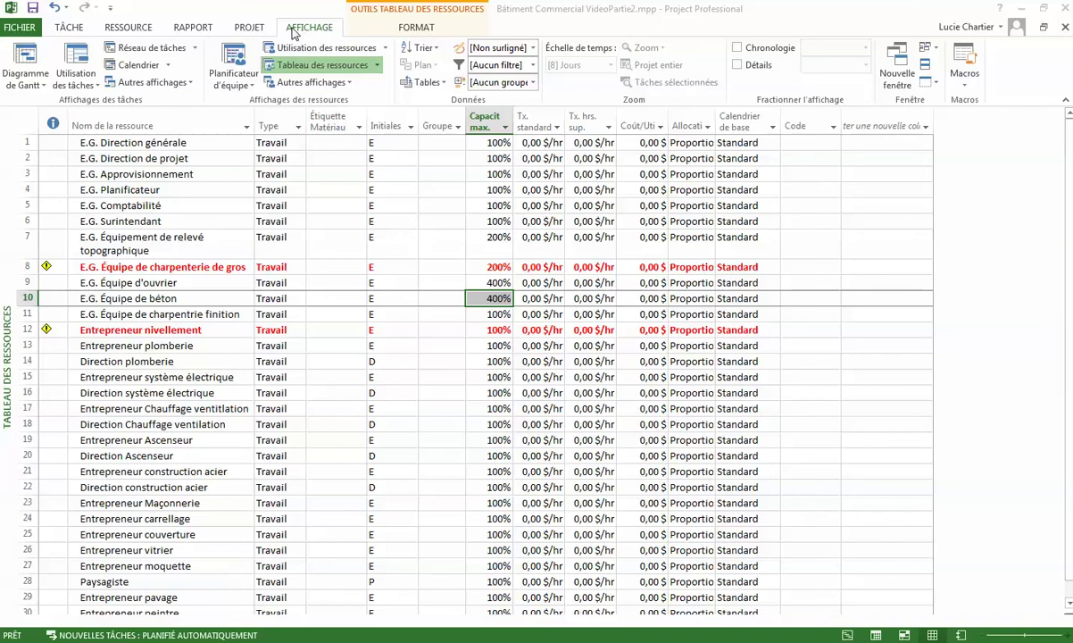
Return to the Gantt chart and open the Affecter les ressources dialog, placing it clear of the task names
left_click(26, 59)
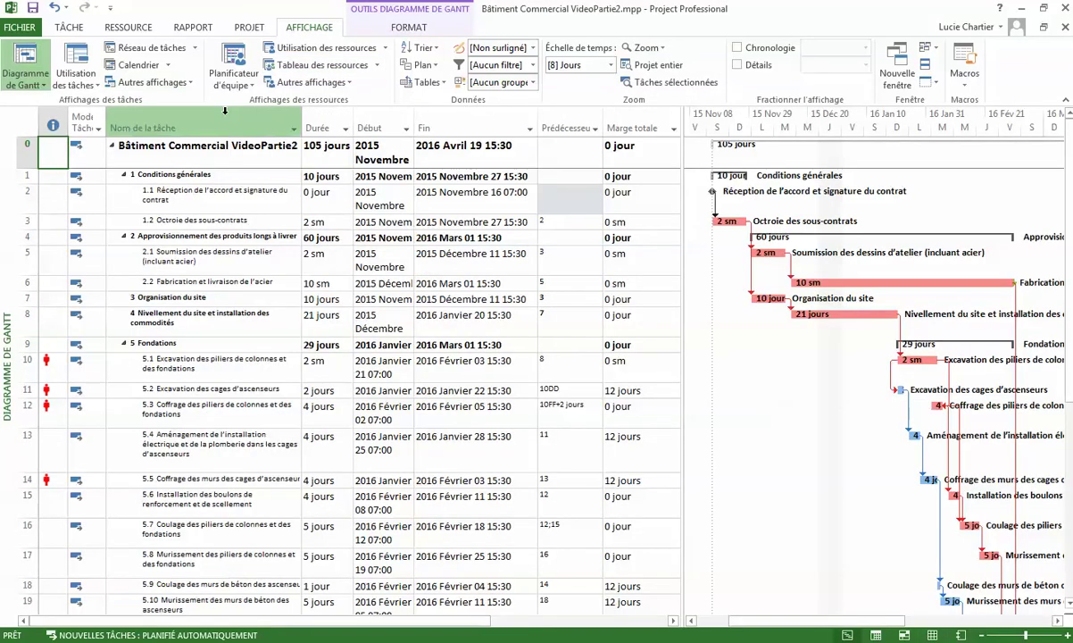
left_click(133, 27)
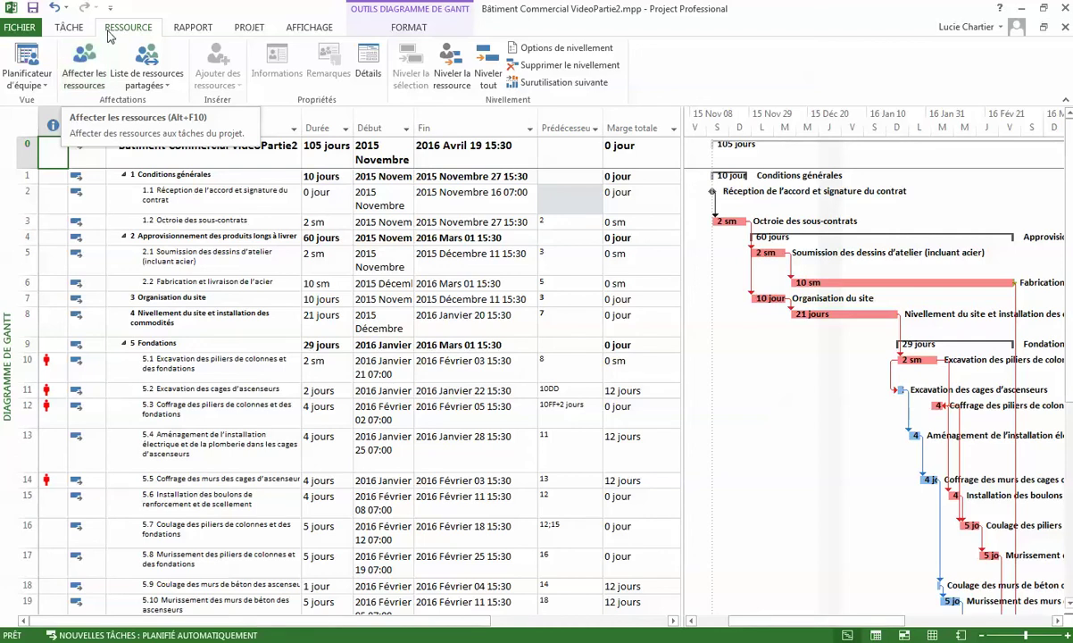
left_click(91, 68)
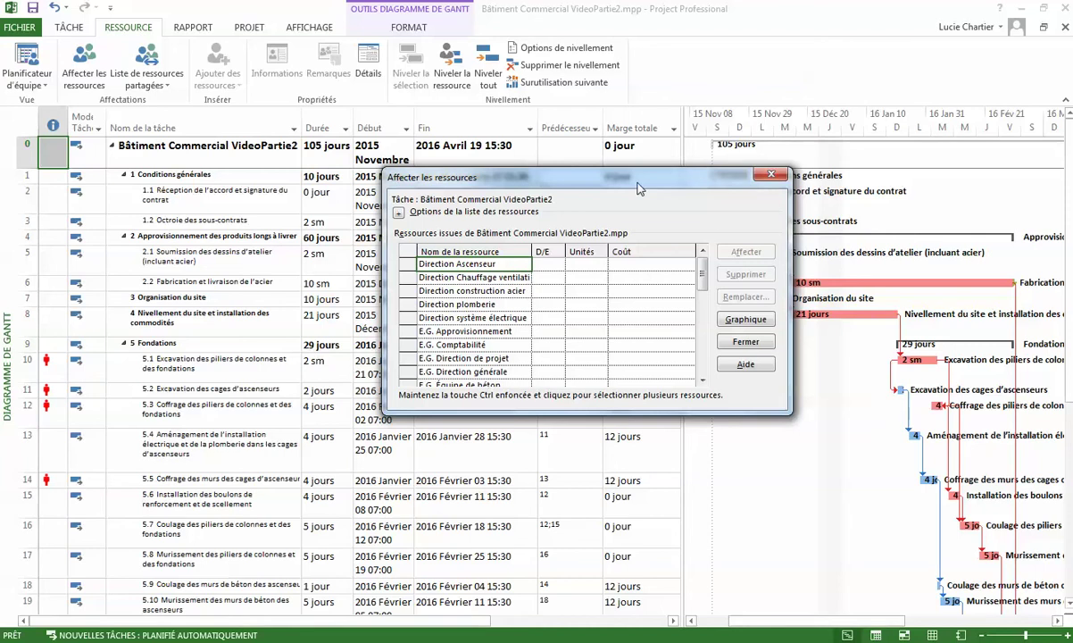
left_click_drag(605, 175, 776, 125)
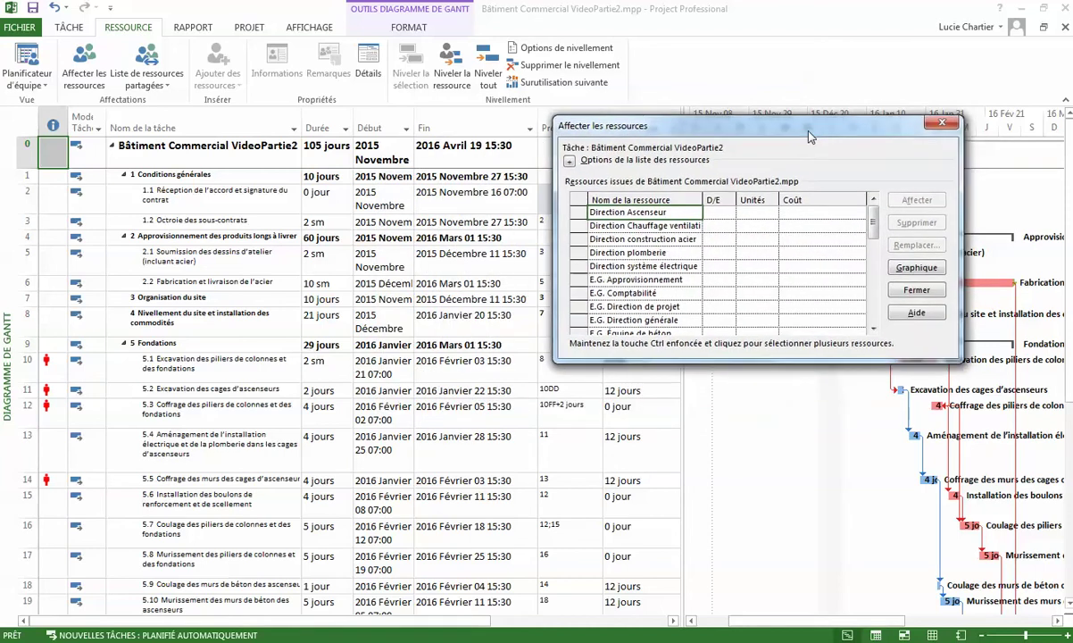
Check which resources are already assigned to tasks 1.1, 1.2 and 2.1
left_click(259, 203)
left_click(252, 219)
left_click(261, 253)
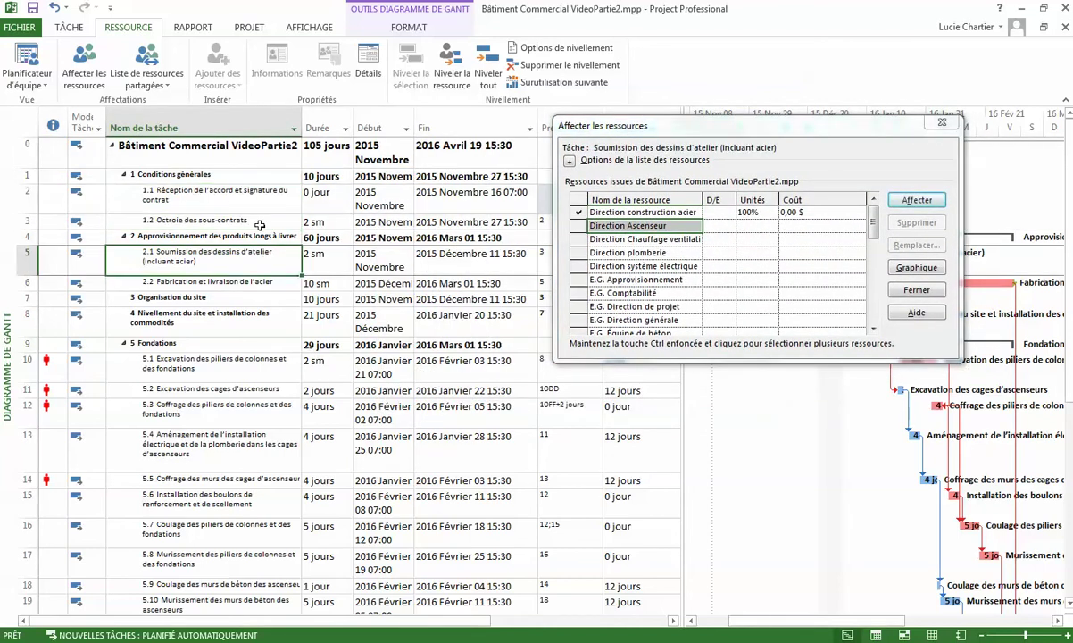
left_click(260, 195)
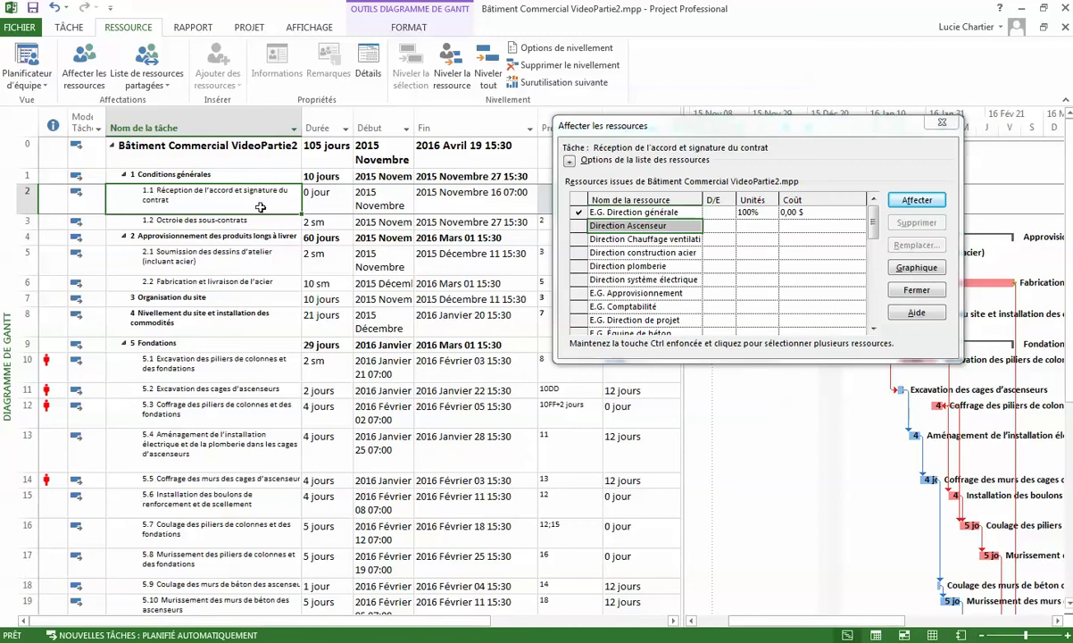
Assign E.G. Surintendant, E.G. Équipe d'ouvrier, Entrepreneur plomberie and Entrepreneur système électrique to the task Organisation du site
left_click(263, 296)
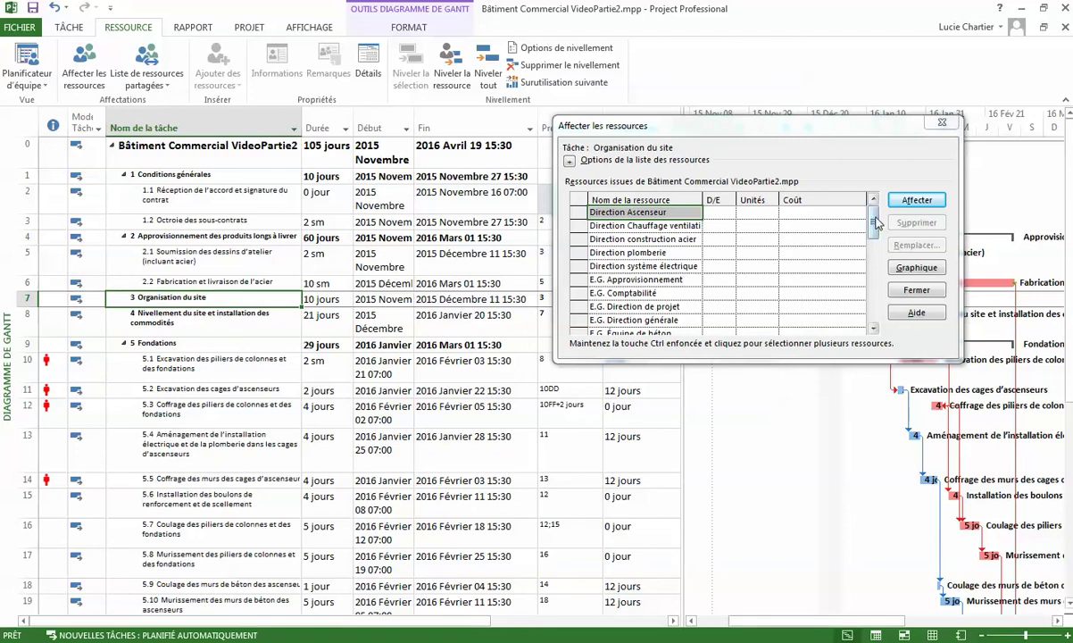
left_click_drag(873, 226, 874, 268)
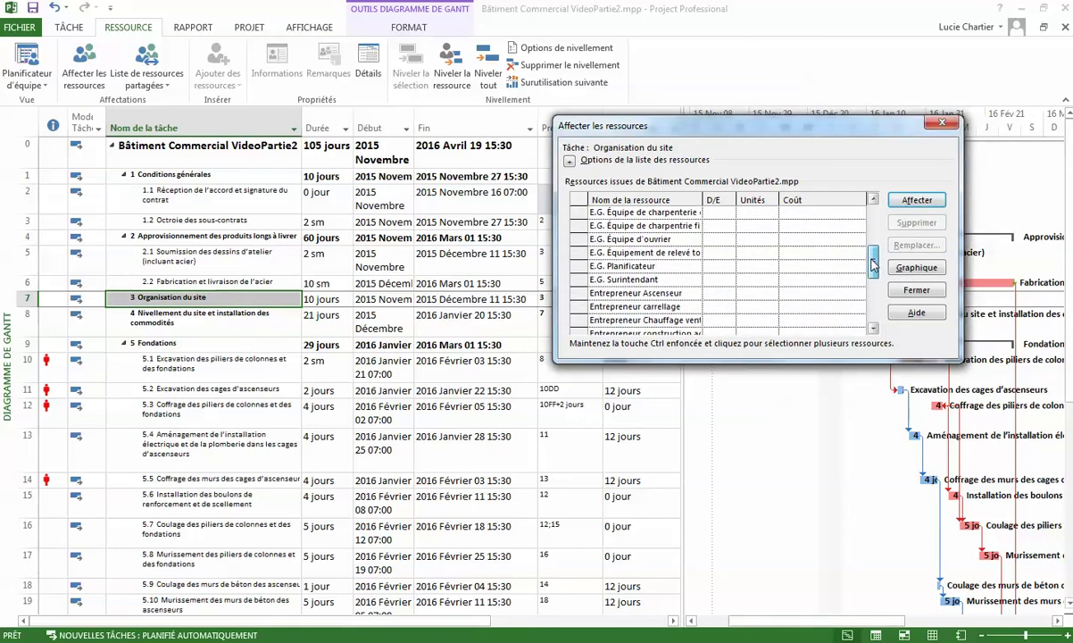
left_click(618, 280)
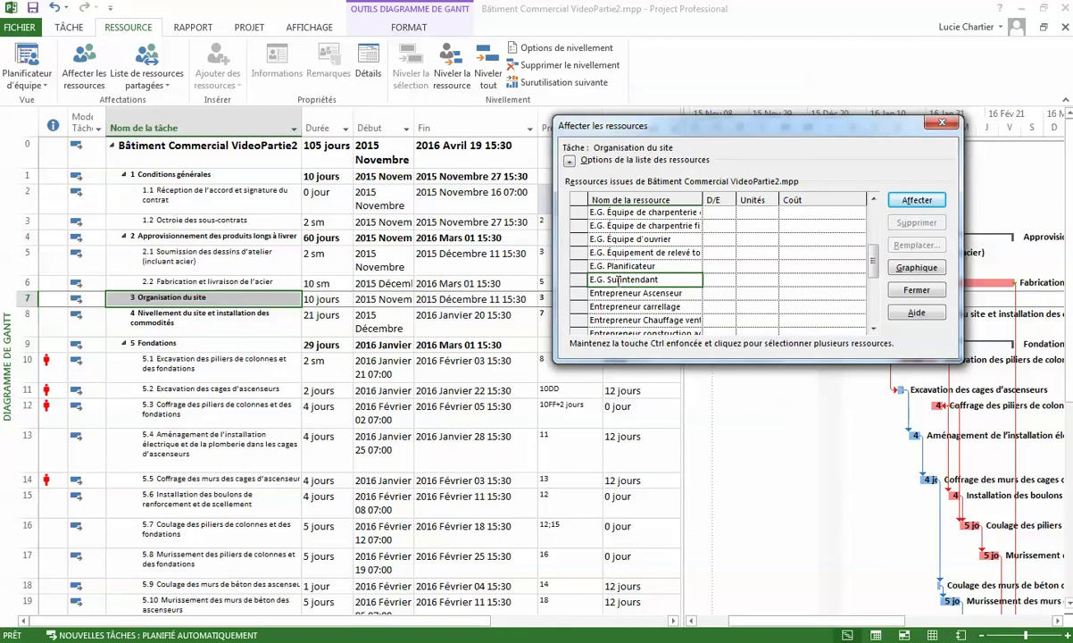
left_click(651, 239, "ctrl")
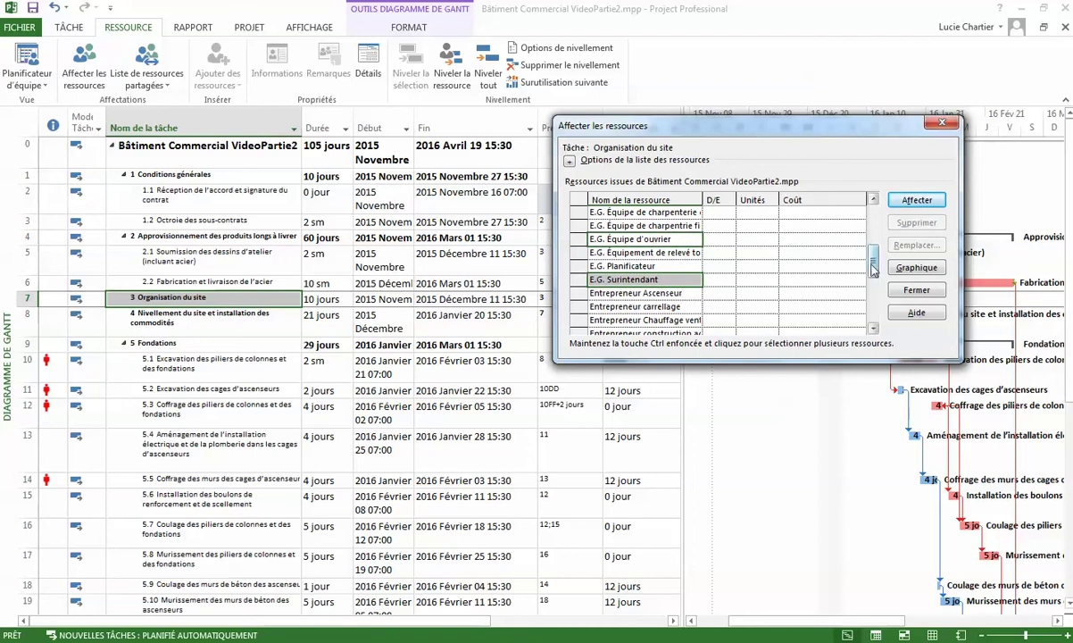
left_click_drag(873, 271, 873, 295)
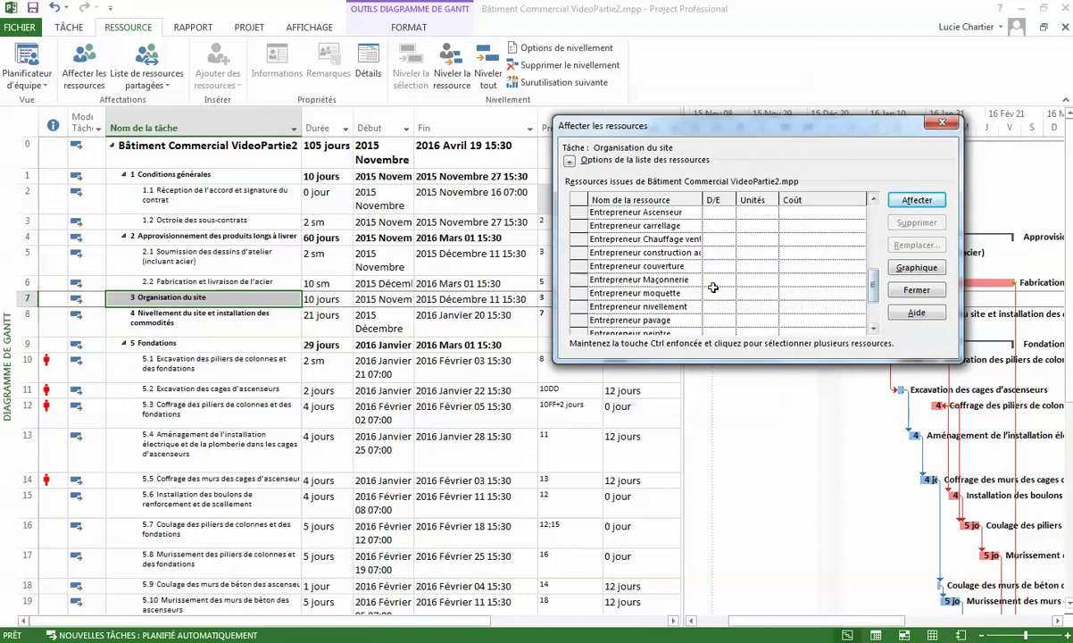
left_click_drag(873, 282, 873, 295)
left_click(683, 306)
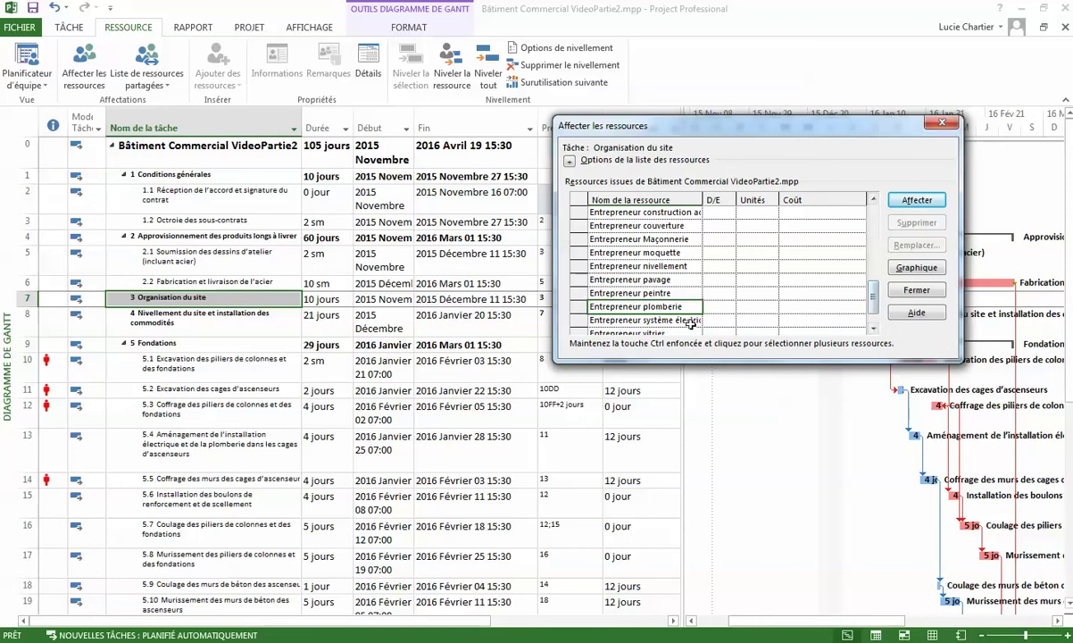
left_click(648, 305)
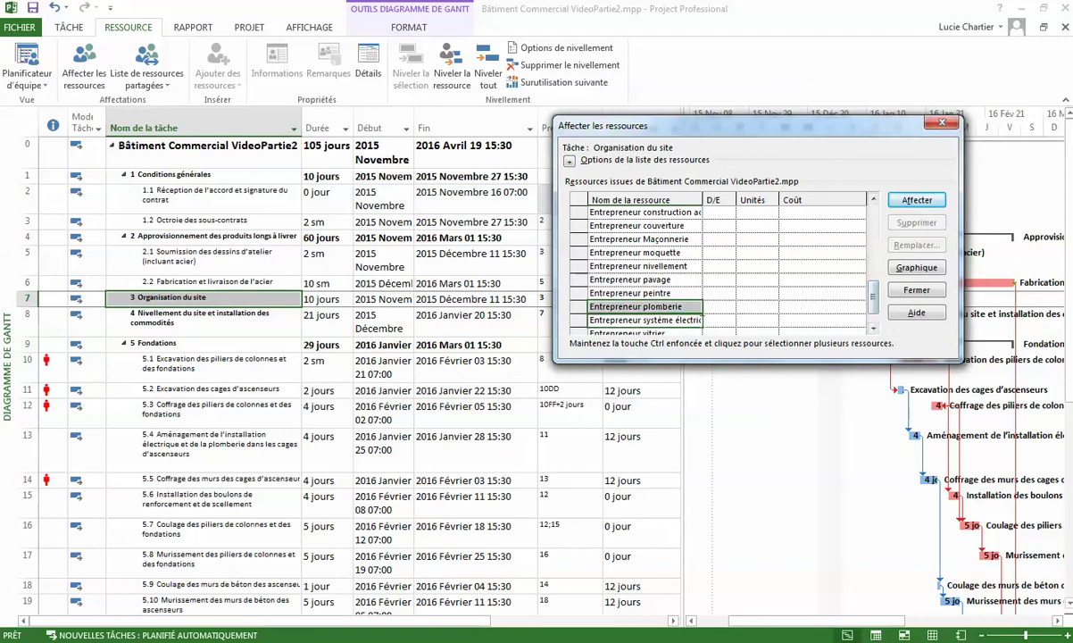
left_click(917, 200)
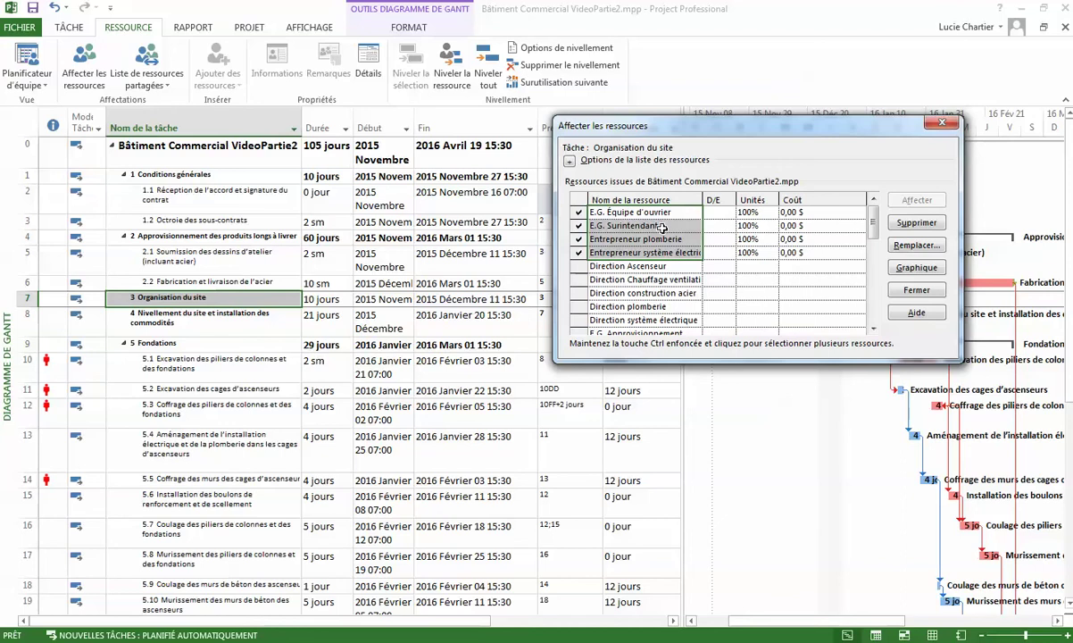
Set E.G. Équipe d'ouvrier to 200% units on Organisation du site, modifying the amount of work while keeping the same duration
left_click(755, 213)
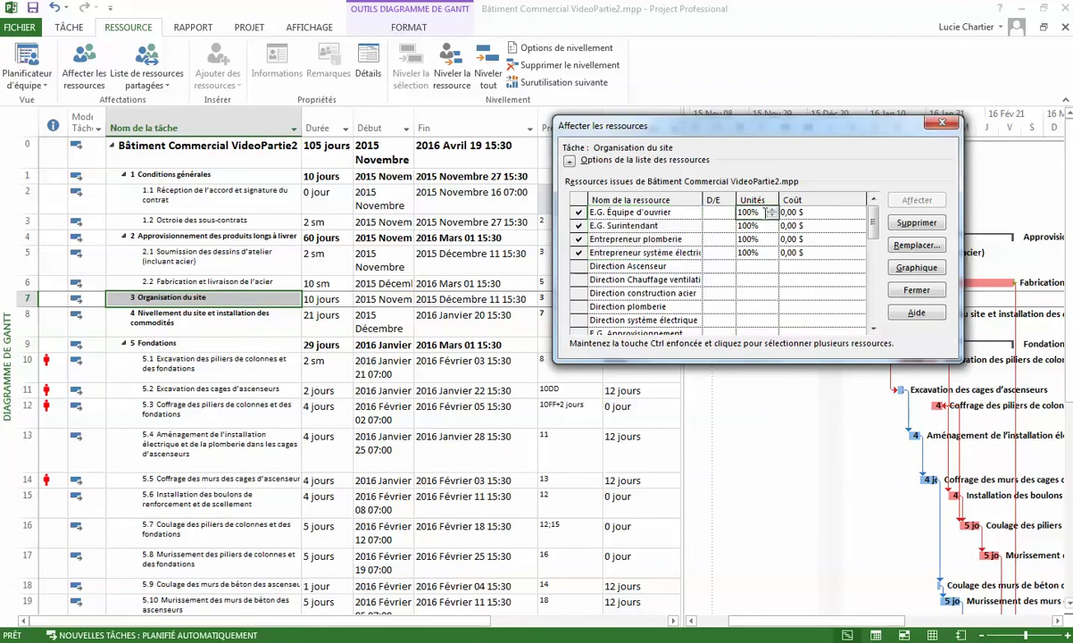
left_click(771, 211)
key("Return")
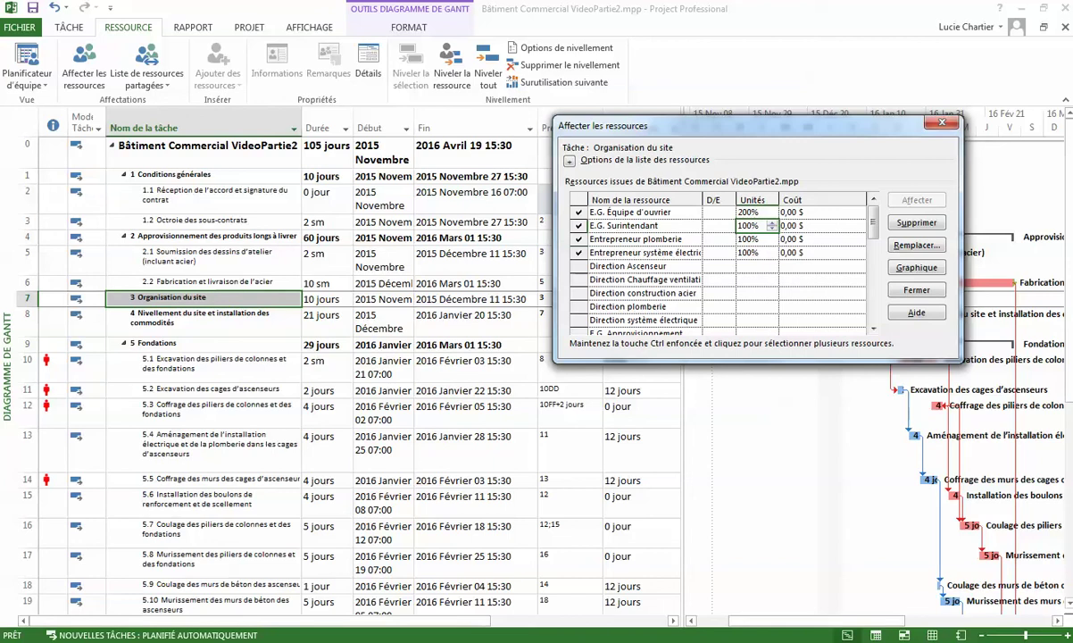
left_click(917, 292)
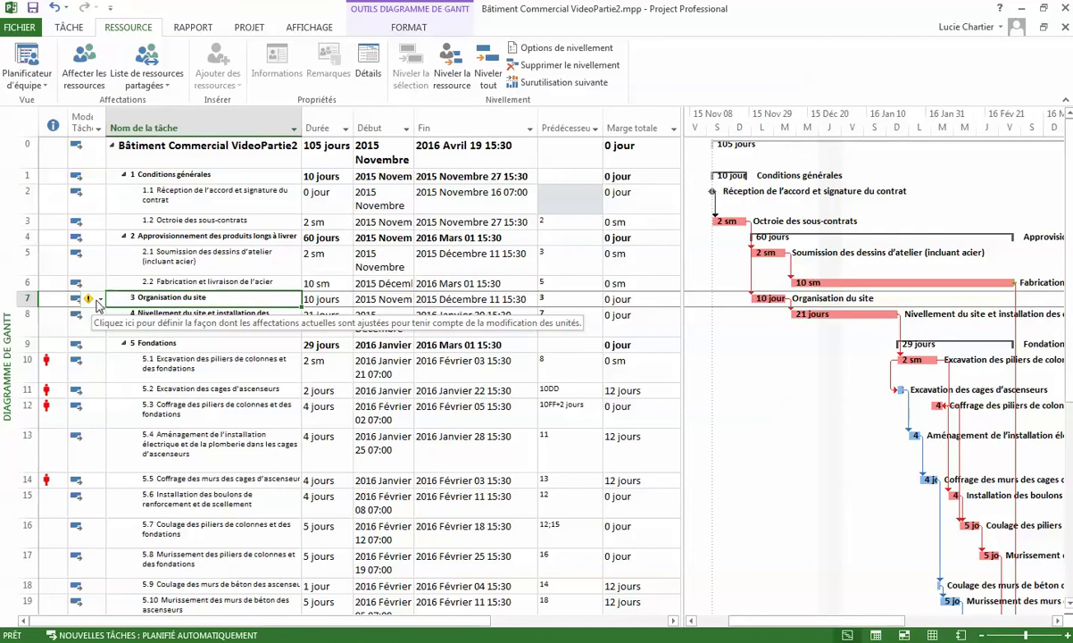
left_click(97, 303)
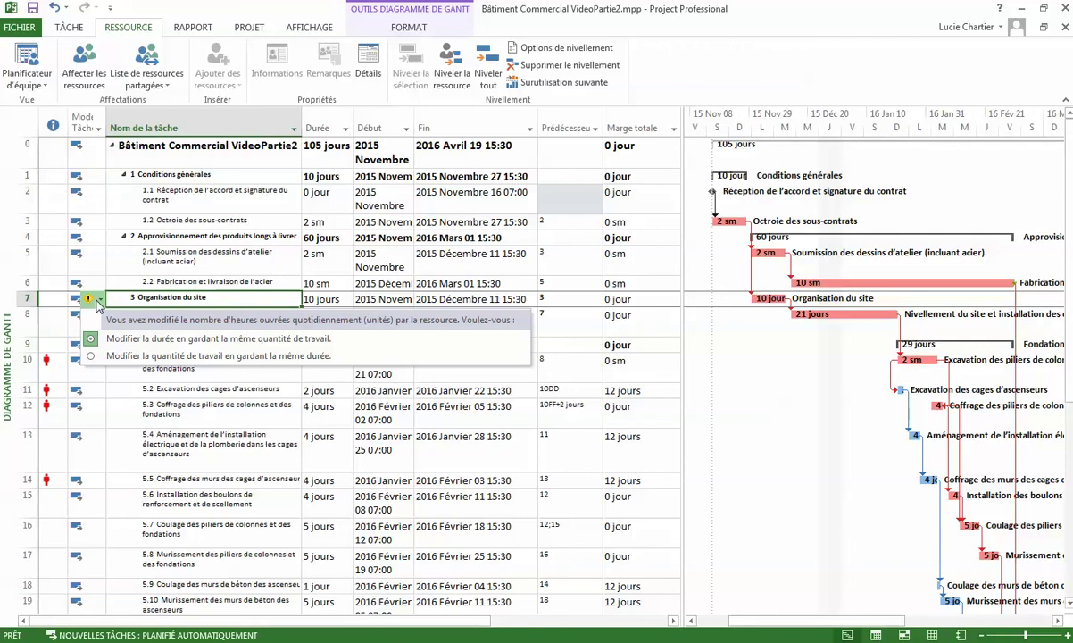
left_click(160, 356)
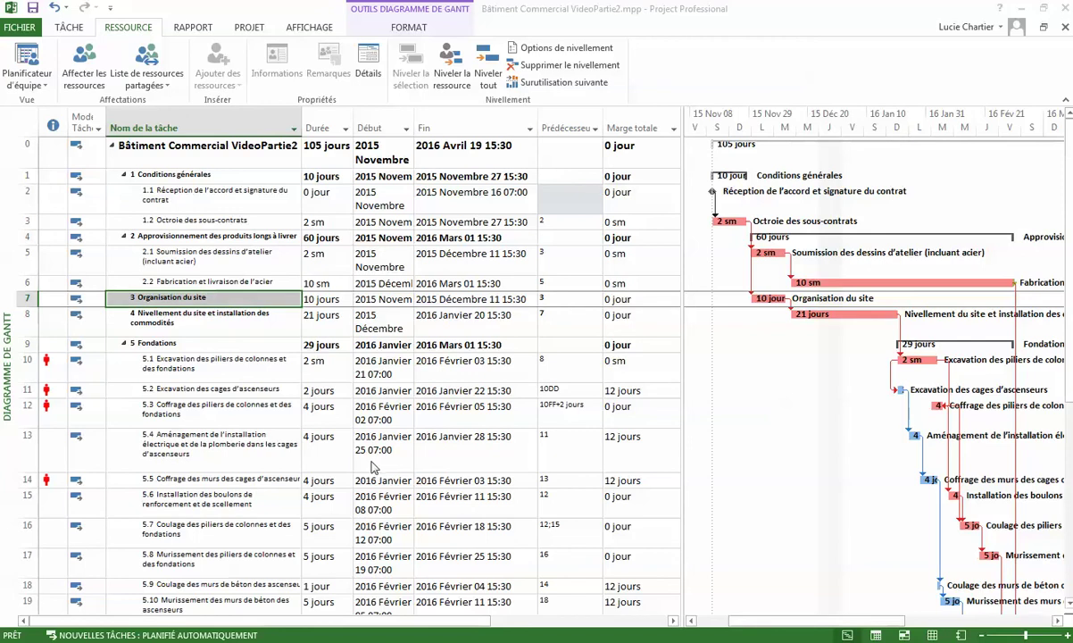
Open the resource assignment dialog for task 6.3, Installation des armatures et échafaudages temporaires – Rez-de-chaussée, and keep the task list uncovered
left_click(267, 451)
scroll(256, 477, "down", 7)
scroll(256, 477, "down", 1)
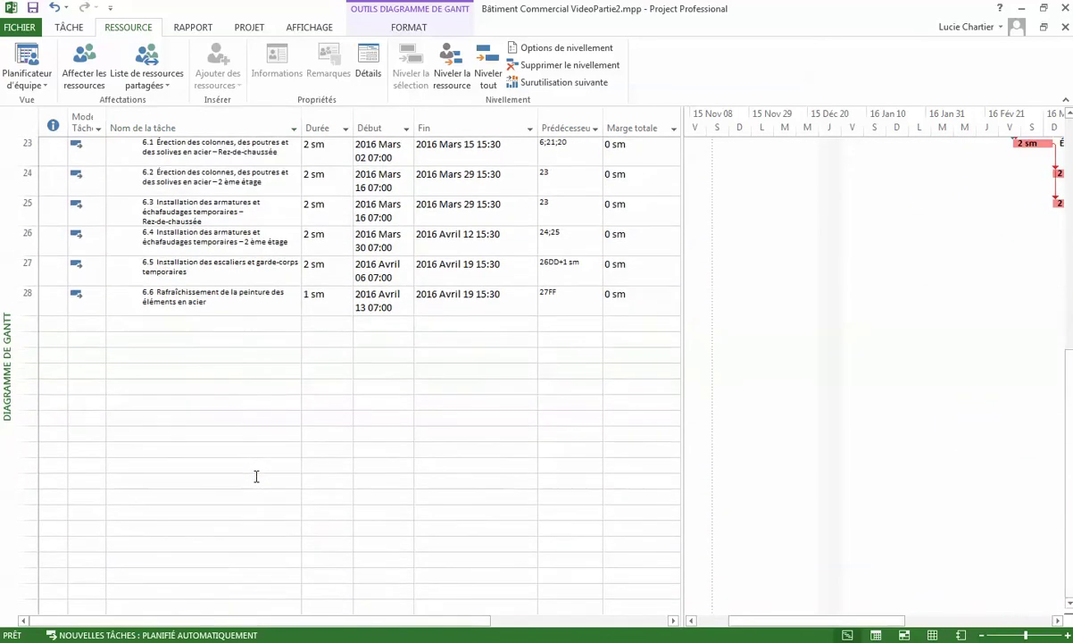
scroll(256, 475, "up", 2)
left_click(190, 333)
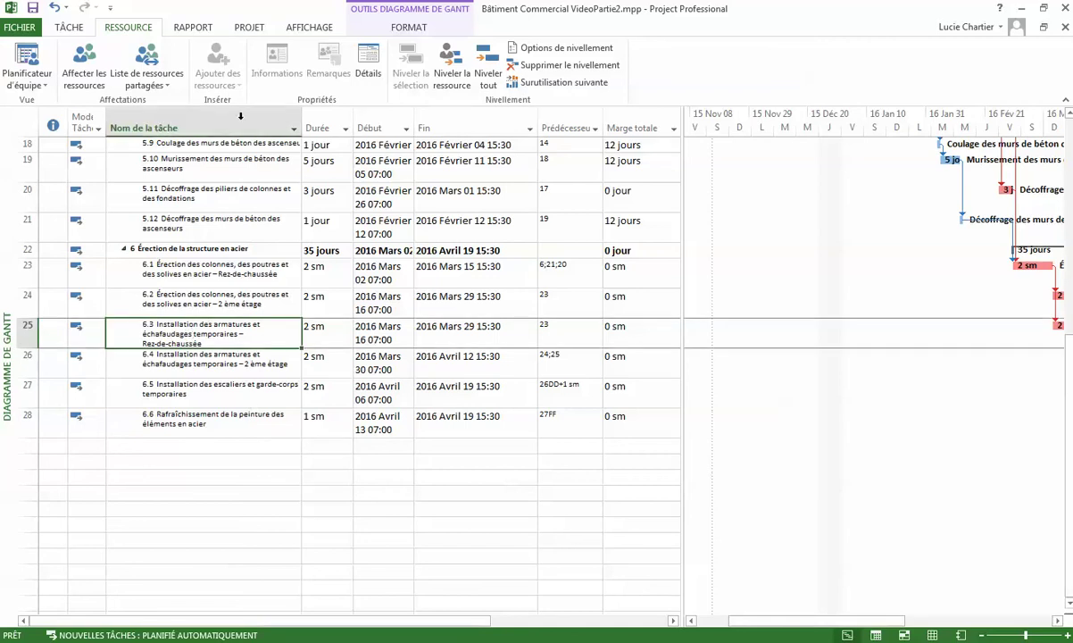
left_click(84, 65)
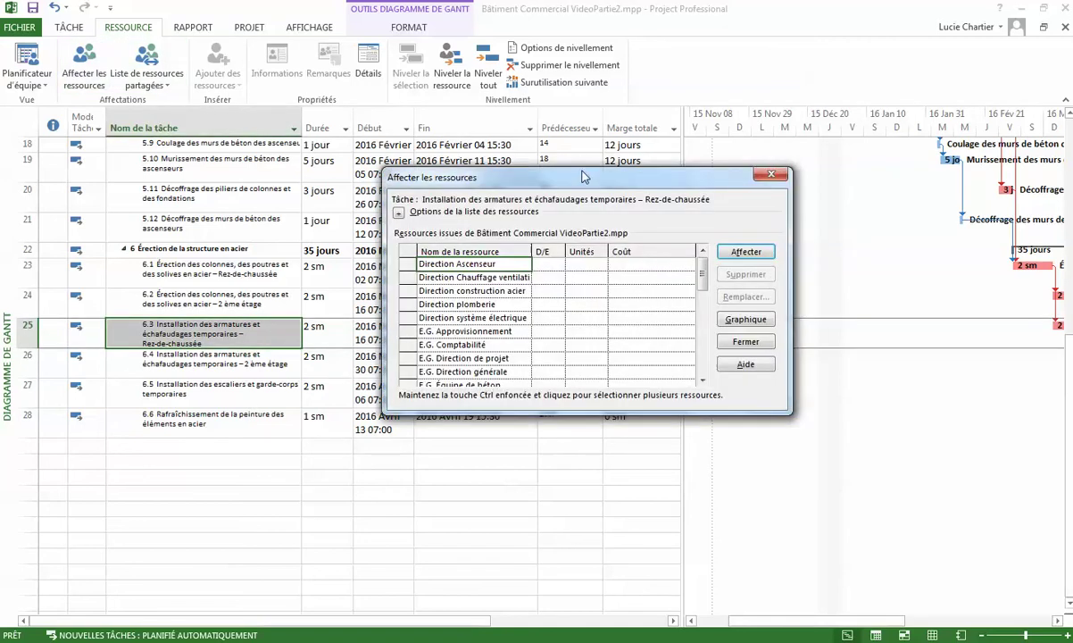
left_click_drag(548, 166, 634, 66)
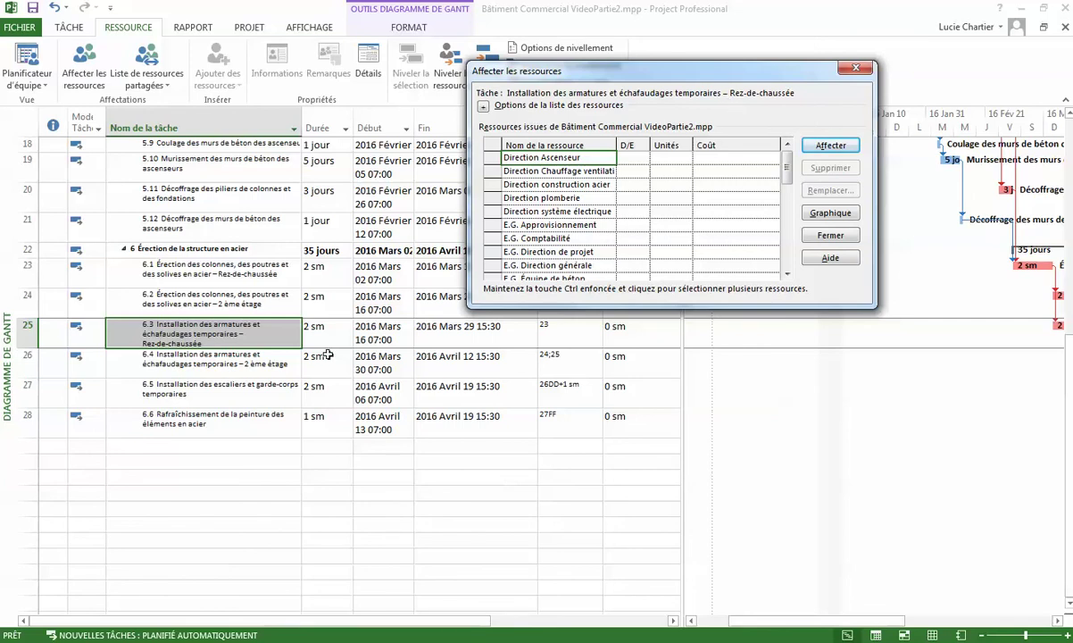
Assign E.G. Équipe d'ouvrier at 50% units to tasks 6.3, 6.4 and 6.5 together, and check the assignment on task 6.5
left_click(237, 335)
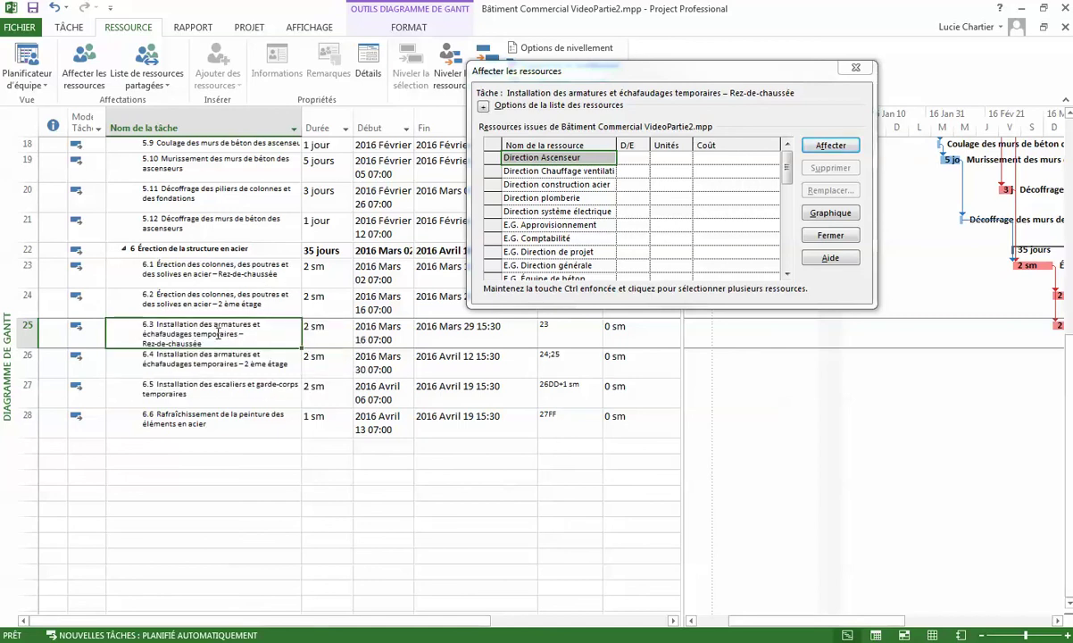
left_click_drag(205, 331, 224, 392)
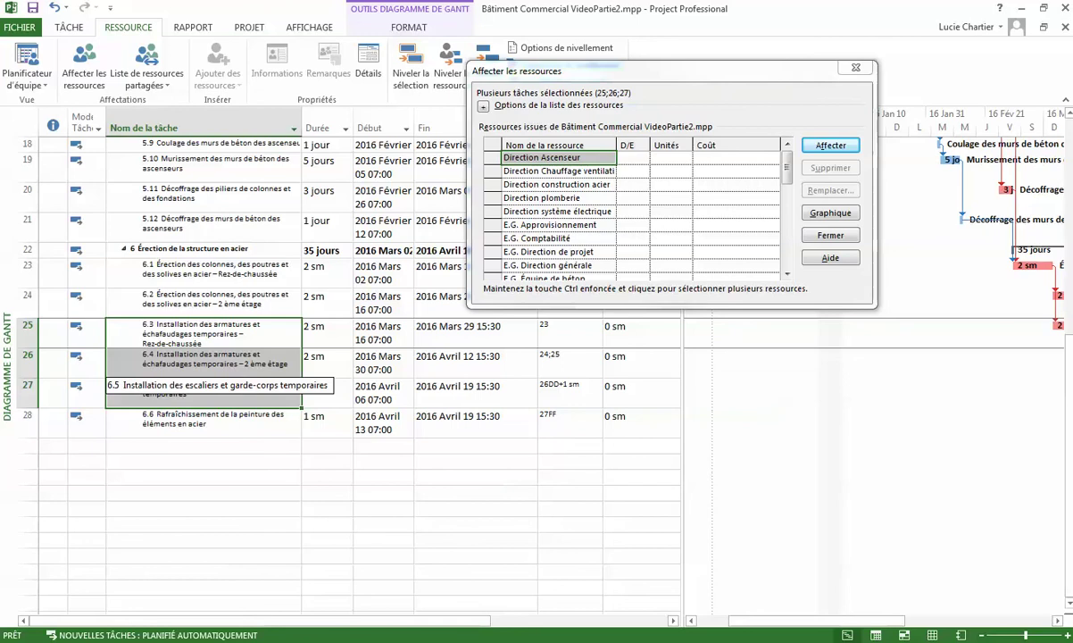
left_click_drag(790, 172, 788, 196)
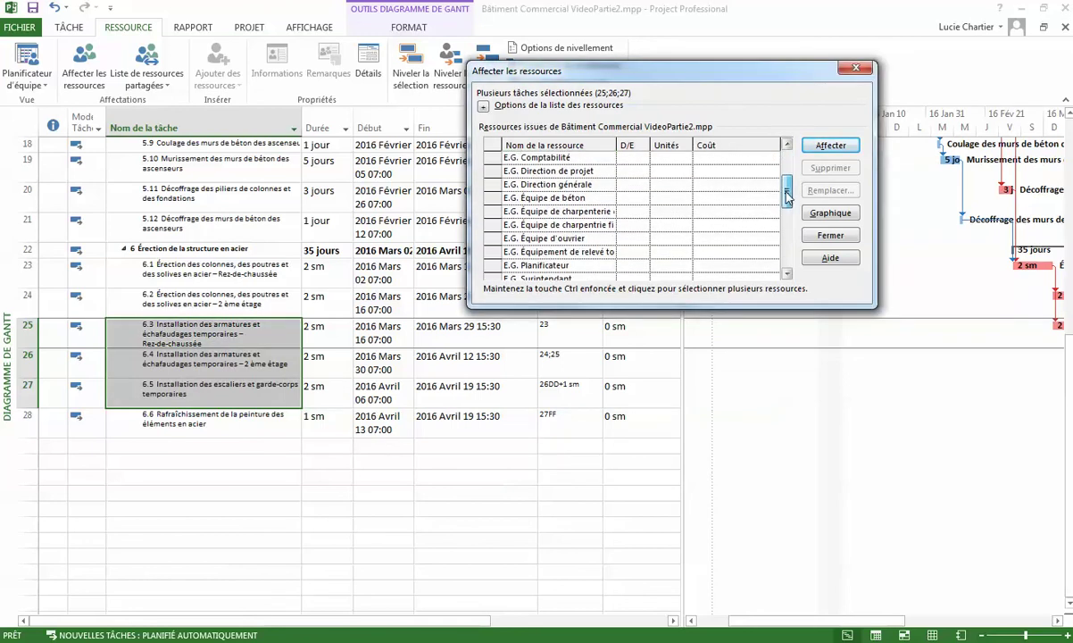
left_click_drag(786, 195, 786, 200)
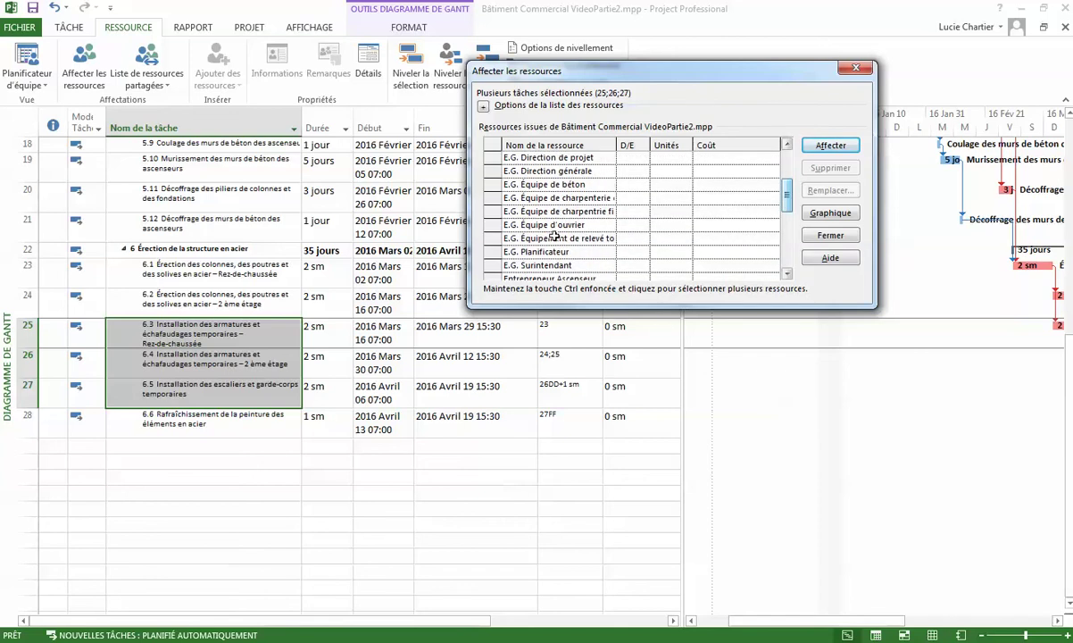
left_click(657, 221)
left_click(686, 222)
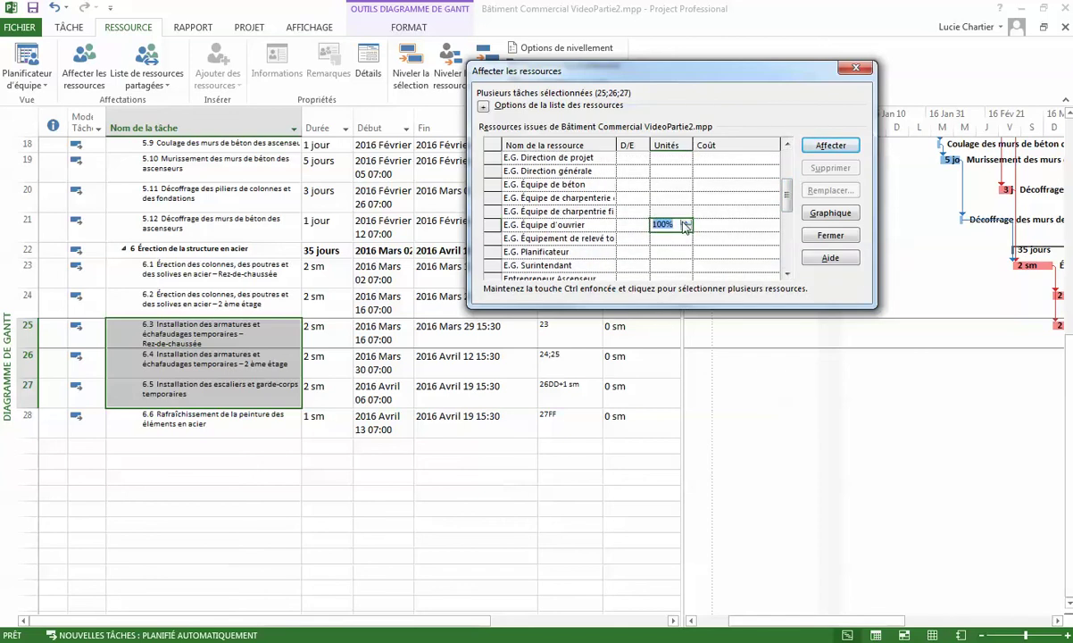
left_click(686, 227)
left_click(826, 146)
left_click(263, 384)
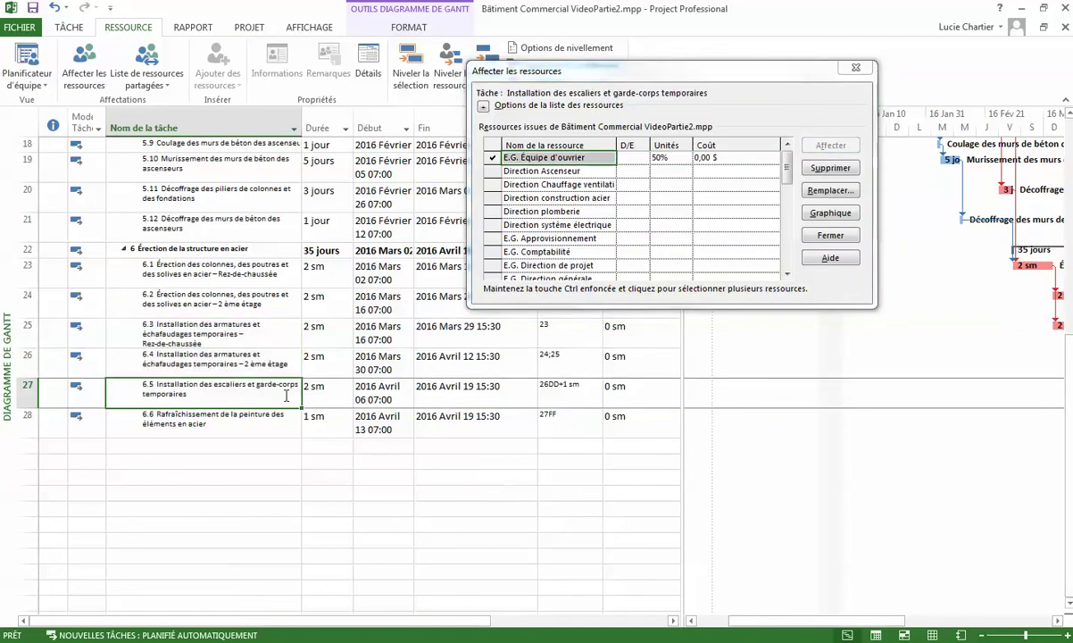
Set E.G. Équipe d'ouvrier to 100% units on task 6.5, modifying the amount of work while keeping the same duration, and close the resource assignment dialog
left_click(665, 158)
left_click(687, 156)
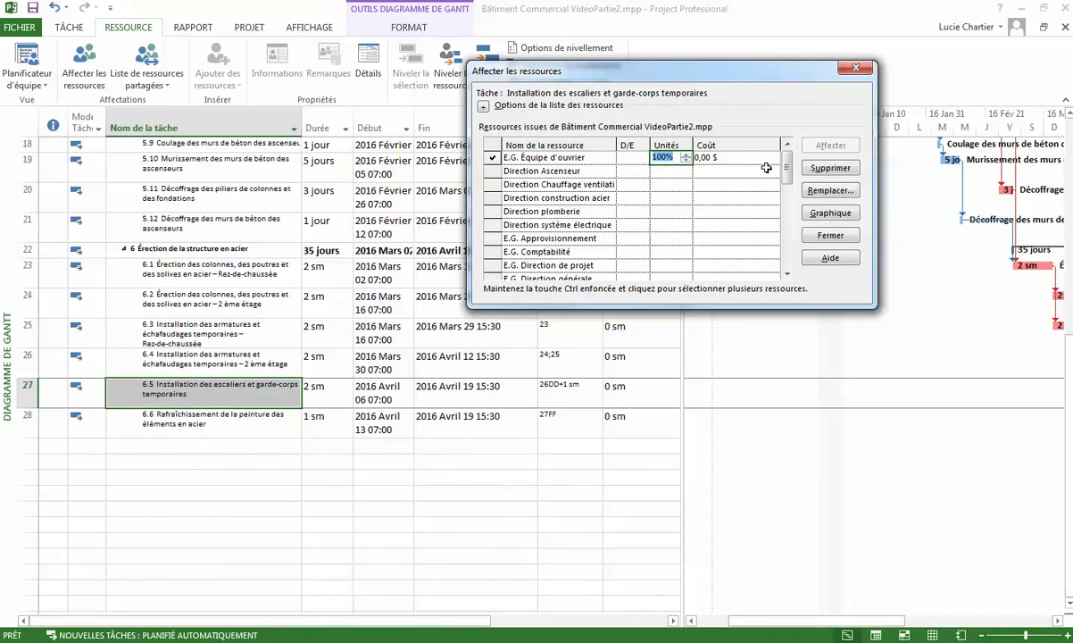
key("Return")
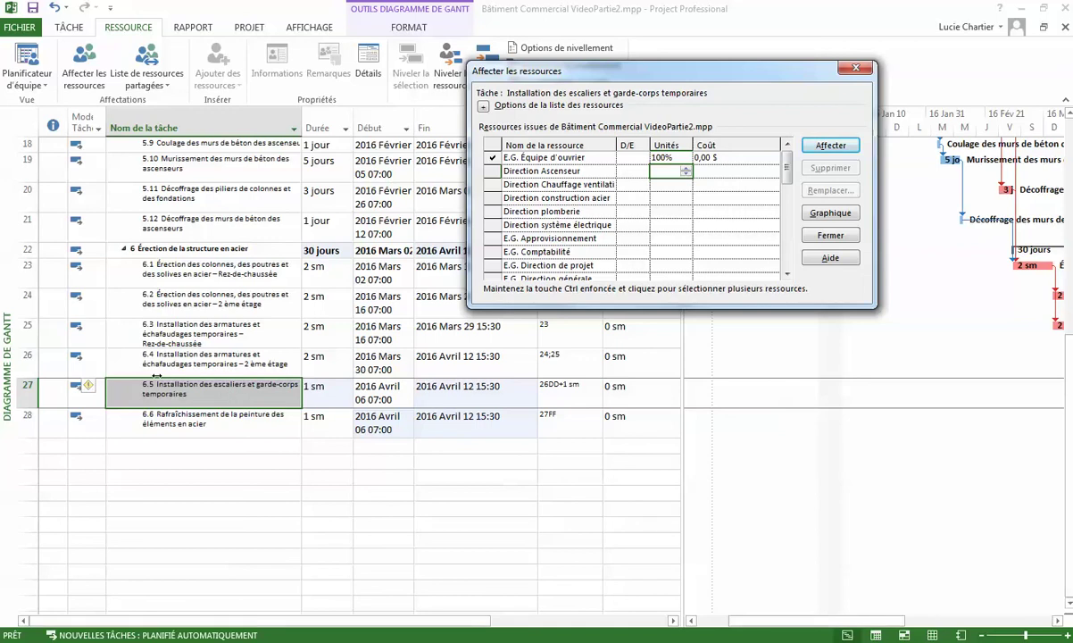
mouse_move(90, 391)
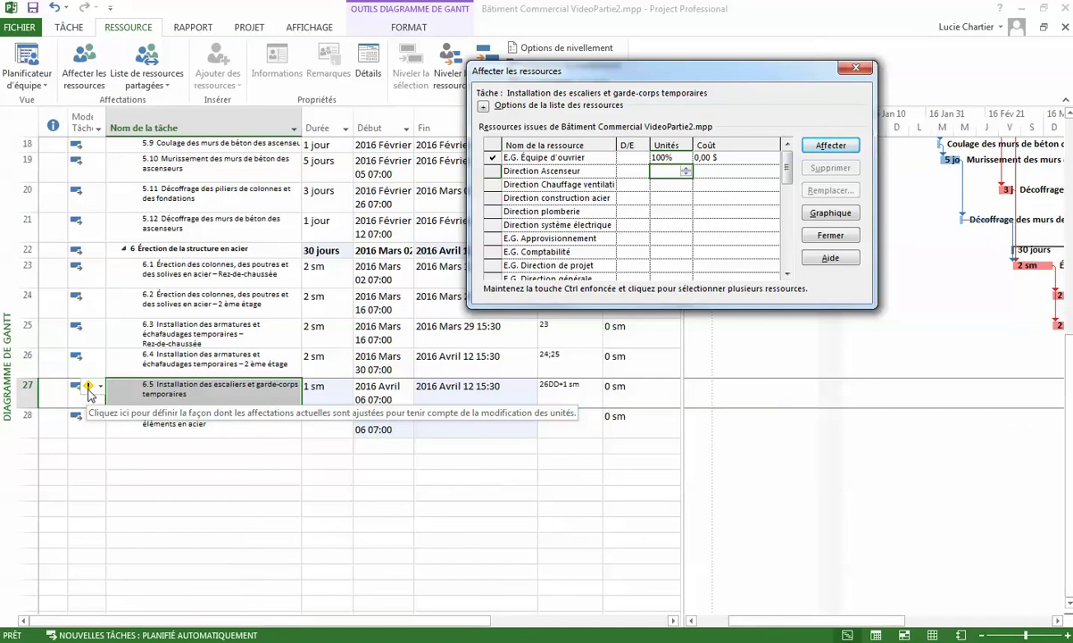
left_click(90, 391)
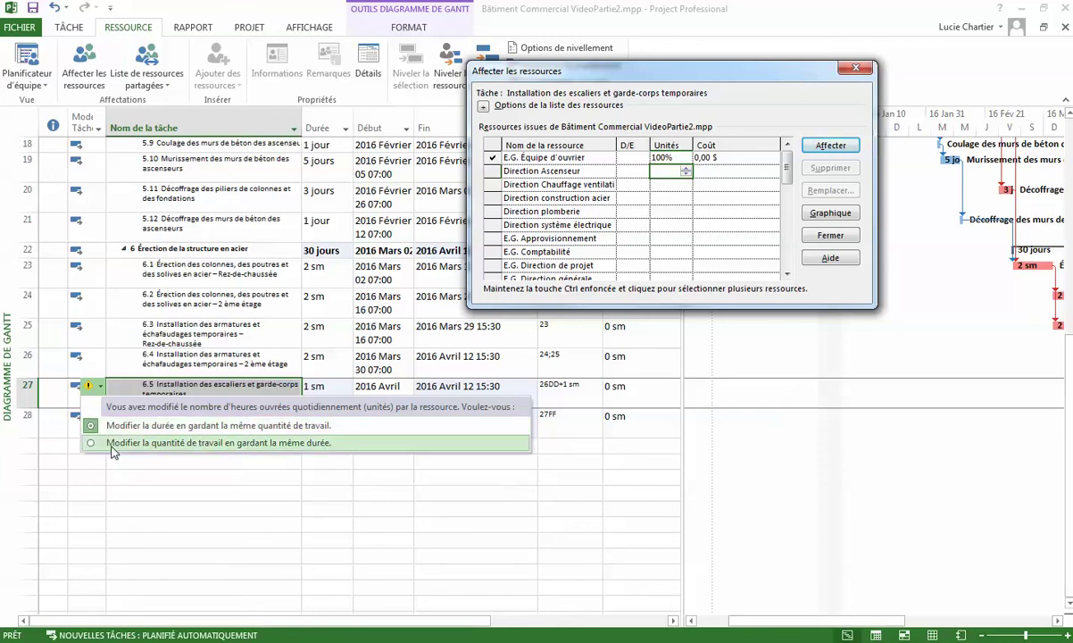
left_click(109, 426)
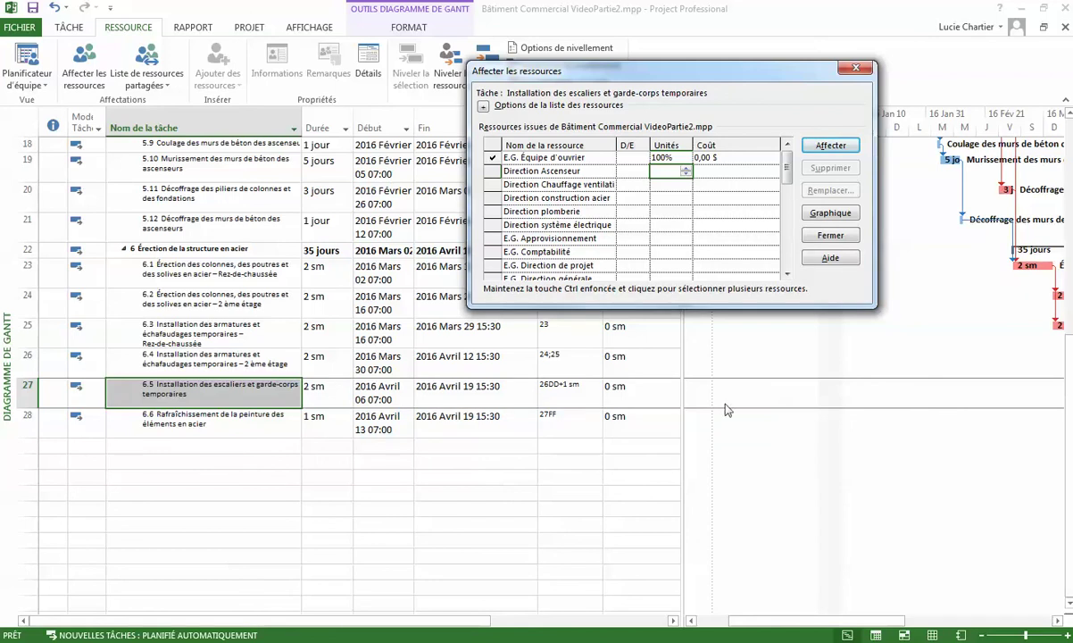
left_click(853, 70)
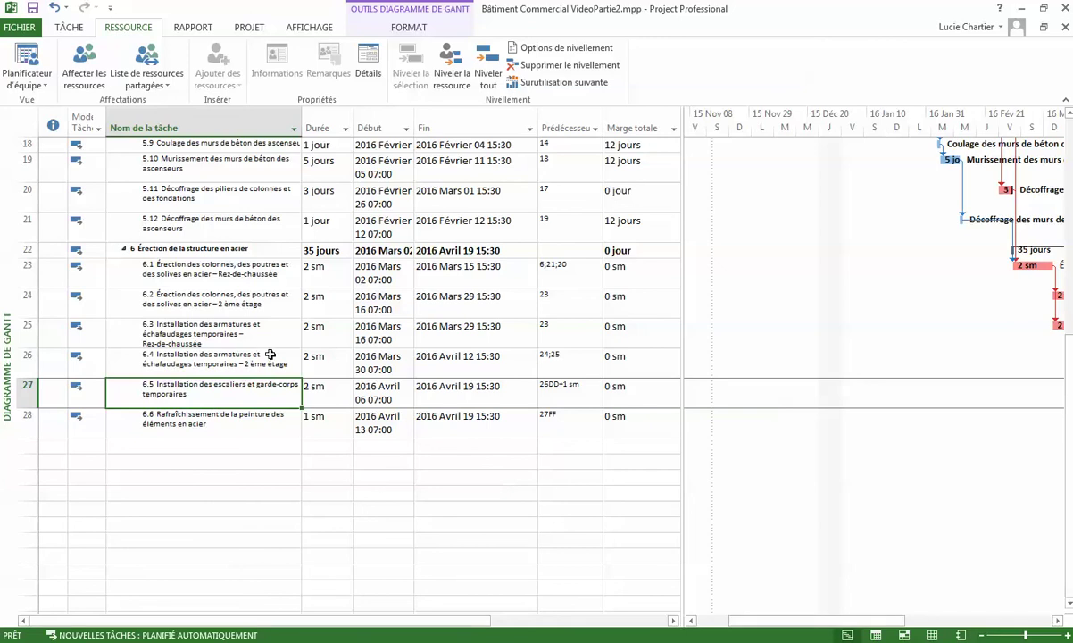
Switch the schedule from the Gantt chart to the task usage view (Utilisation des tâches)
scroll(277, 360, "up", 4)
scroll(277, 359, "up", 2)
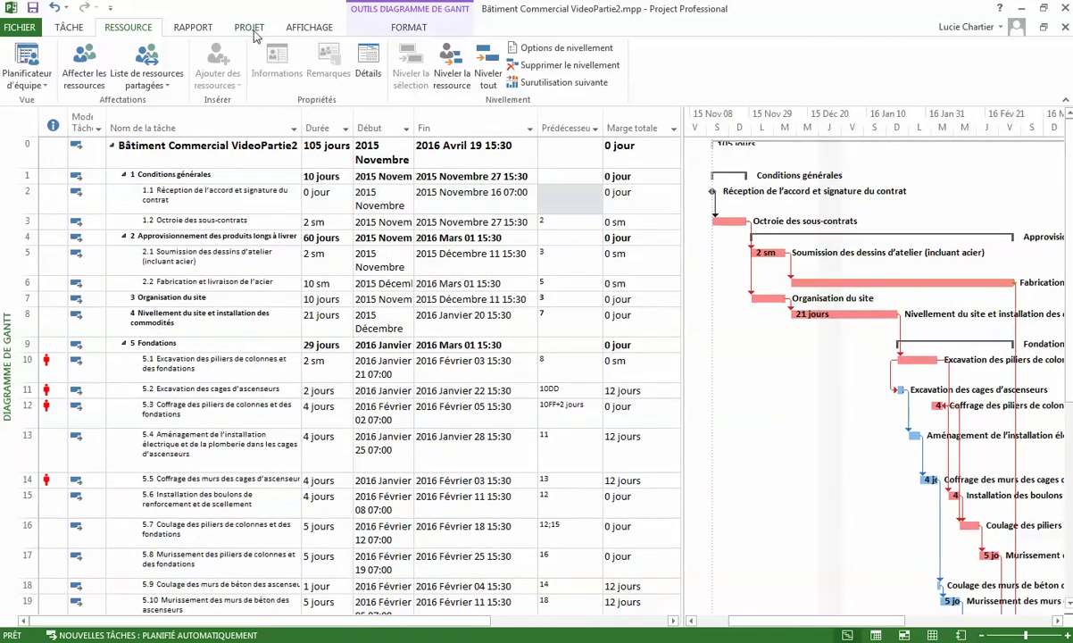
left_click(320, 29)
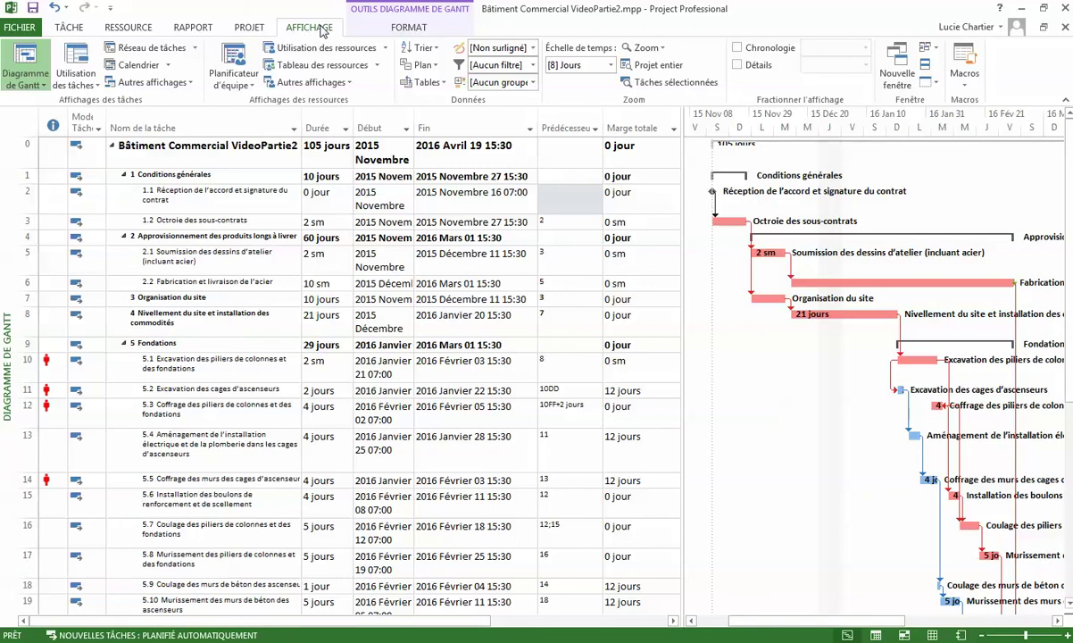
left_click(79, 62)
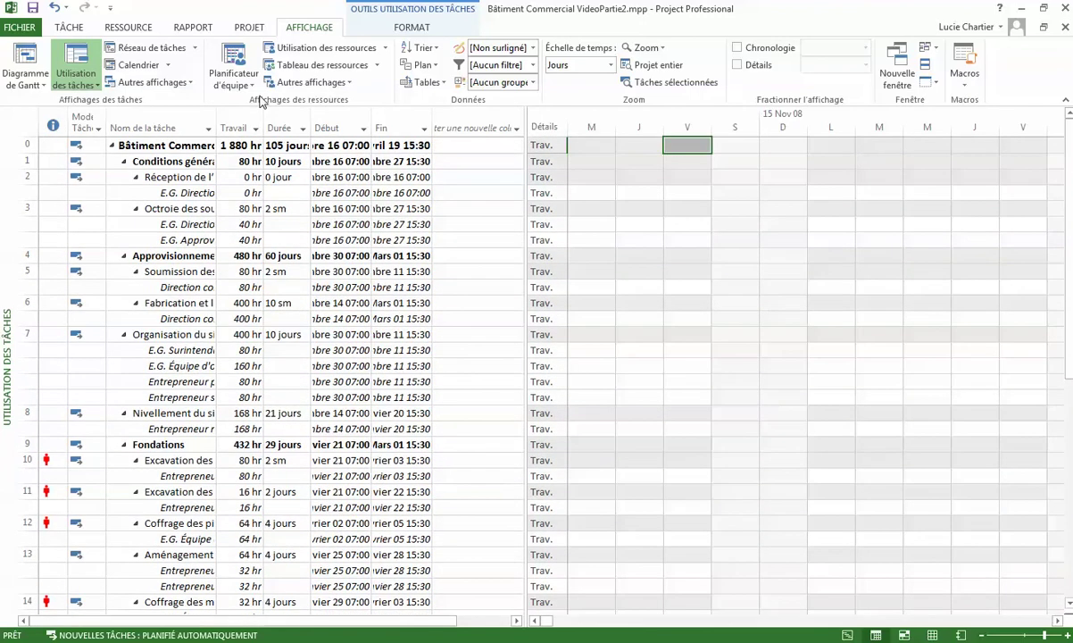
Replace the Travail column in the task usage table with the Taux d'allocation field
left_click(256, 128)
left_click(256, 127)
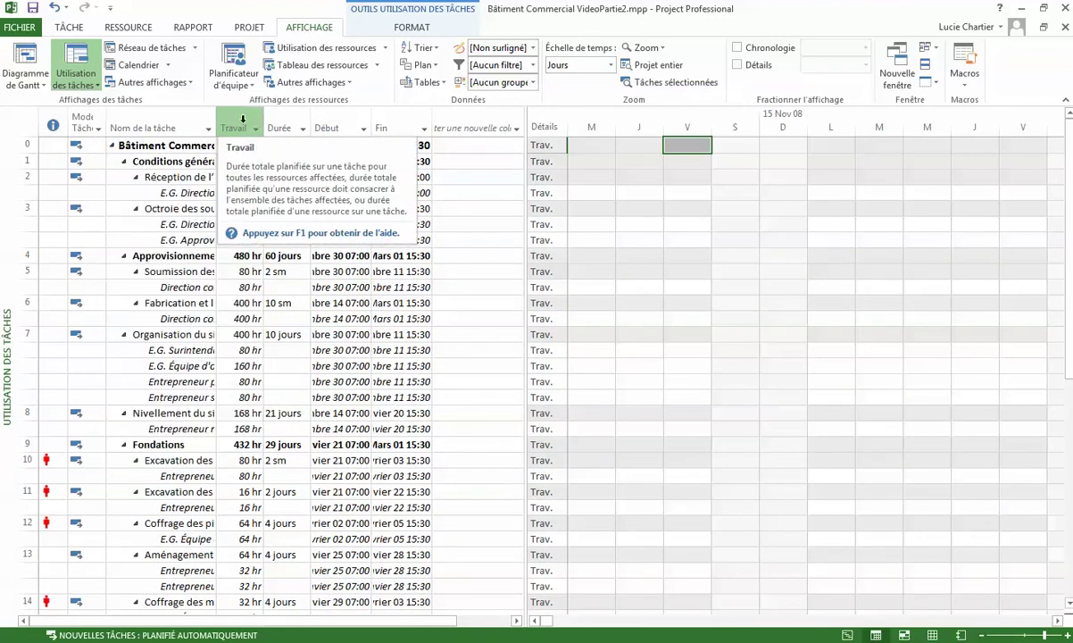
left_click(242, 118)
type("ta")
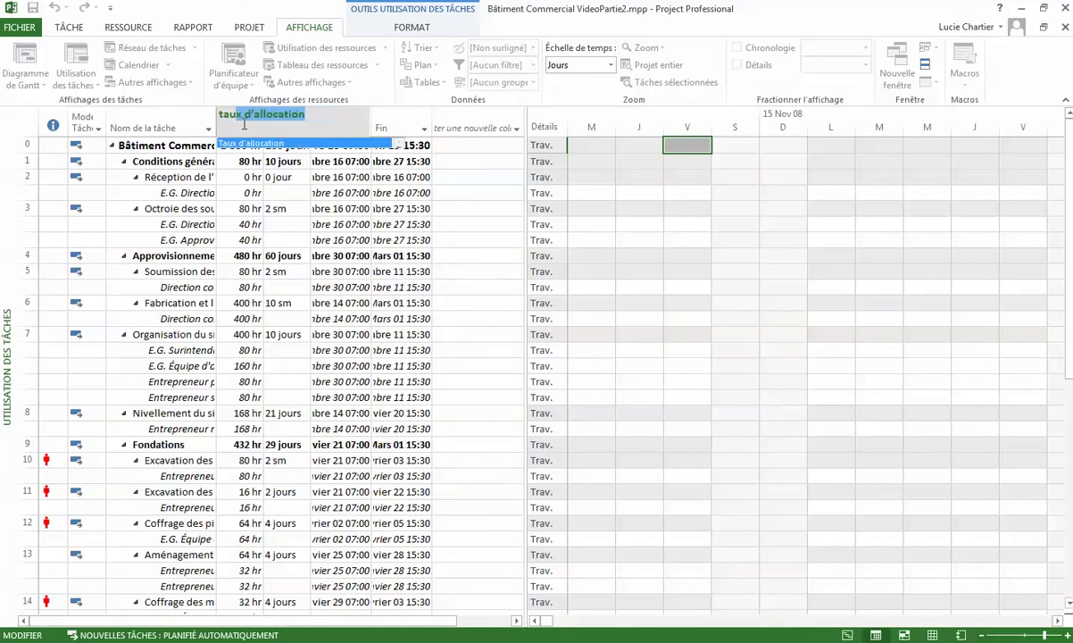
type("ux")
key("Return")
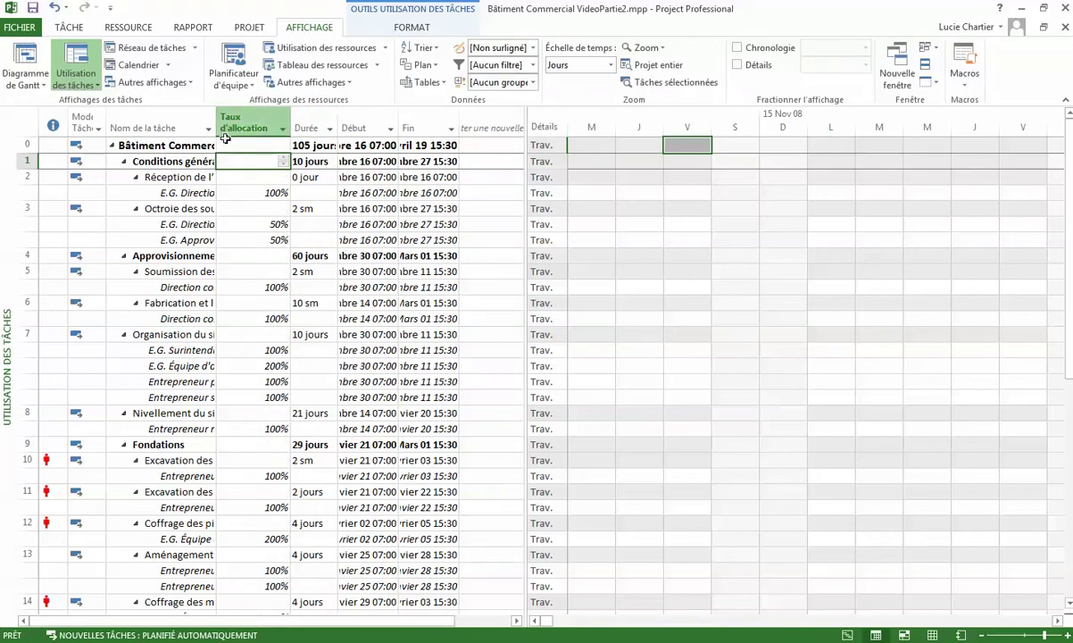
Fit the task name column to its full text and widen the table area to uncover the Taux d'allocation column
left_click(203, 125)
double_click(215, 125)
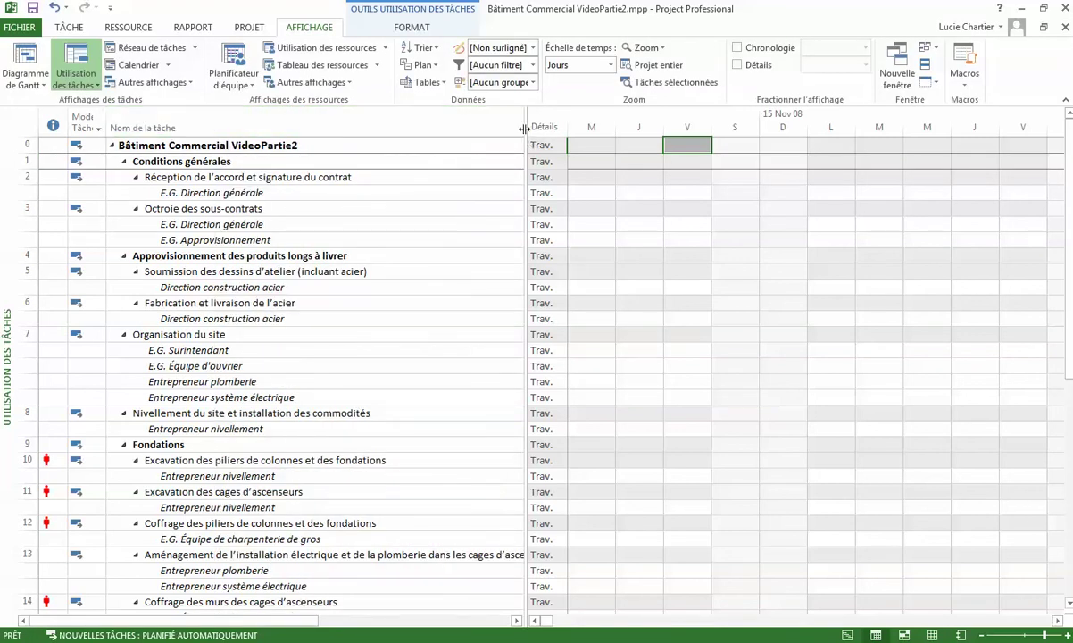
left_click_drag(526, 123, 722, 119)
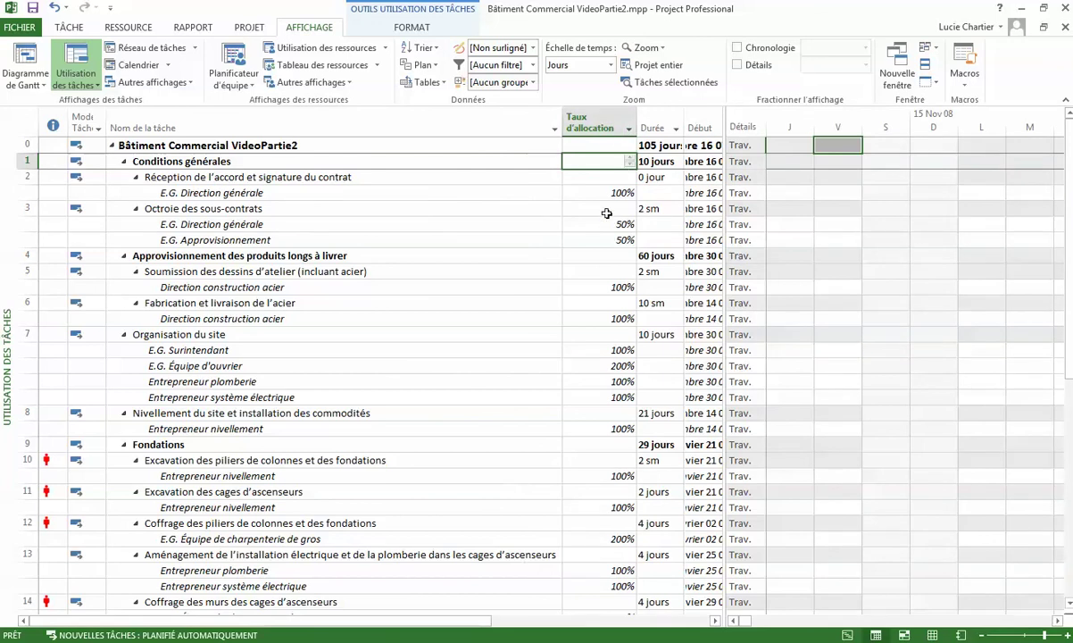